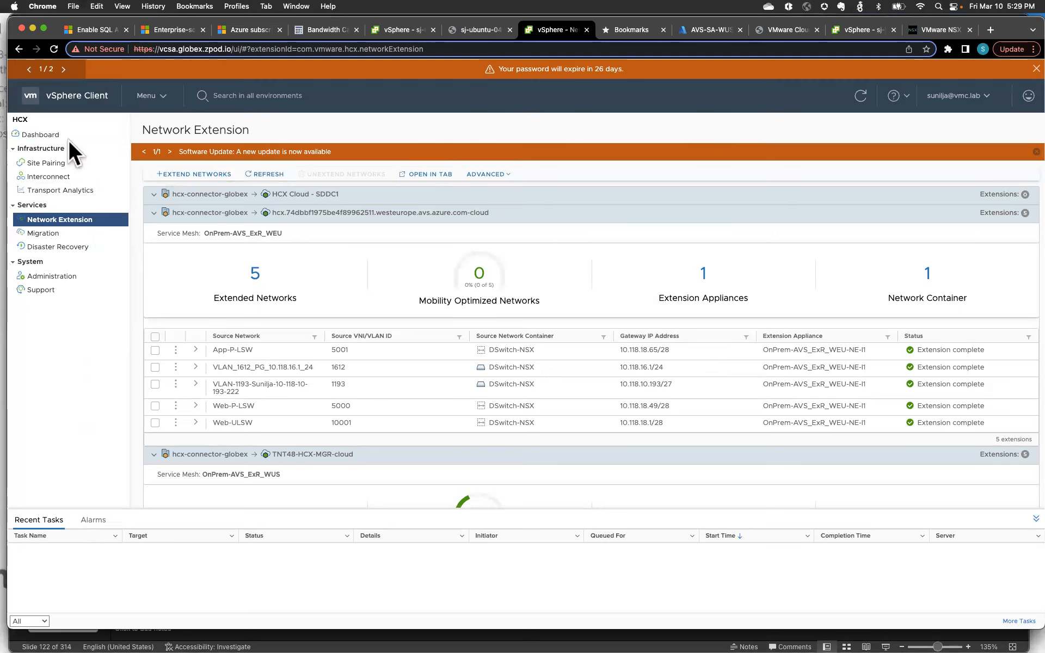
Open the HCX dashboard and examine the source and destination details of the TNT48-HCX-MGR-cloud site pairing
{"action": "left_click", "coordinate": [66, 136]}
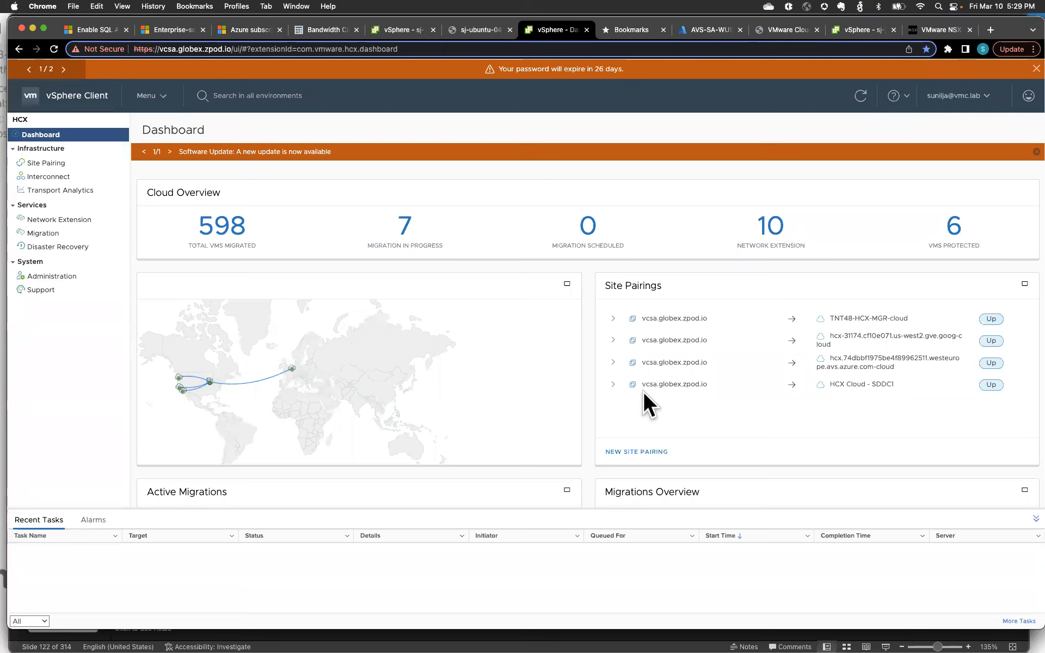
{"action": "left_click", "coordinate": [612, 320]}
{"action": "left_click", "coordinate": [612, 320]}
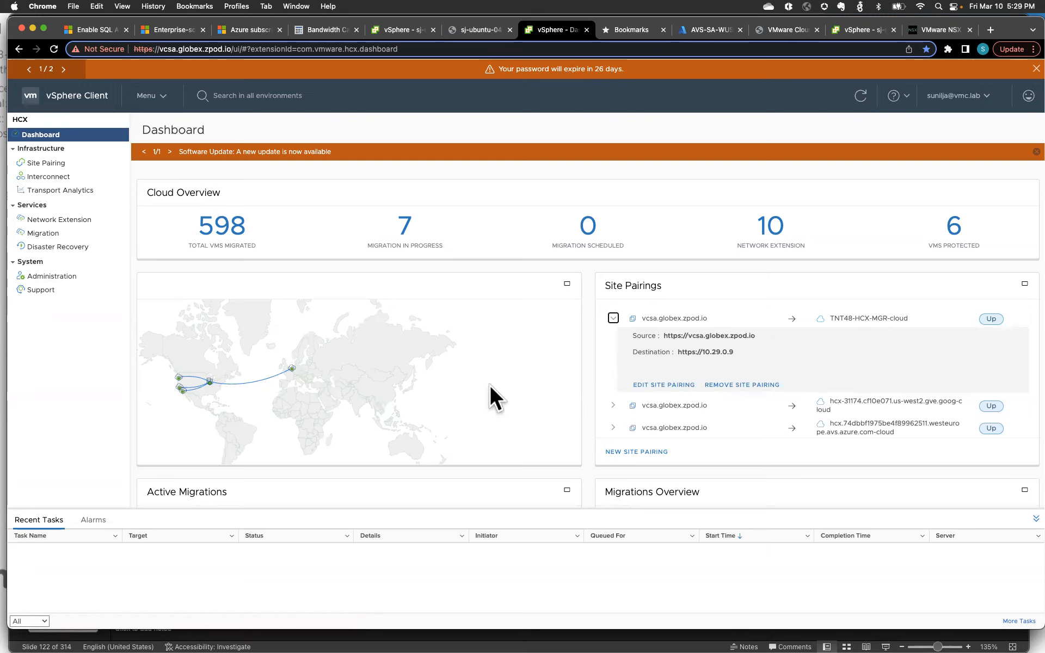
Start a new network extension from the Network Extension service, using service mesh OnPrem-AVS_ExR_WUS to TNT48-HCX-MGR-cloud
{"action": "left_click", "coordinate": [79, 221]}
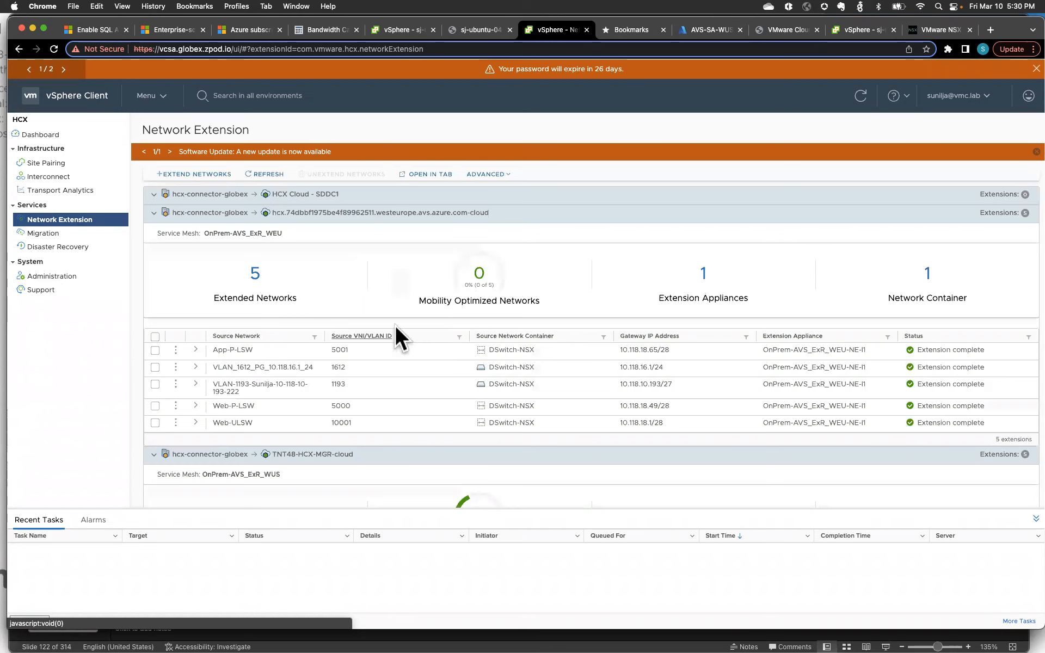
{"action": "left_click", "coordinate": [154, 217]}
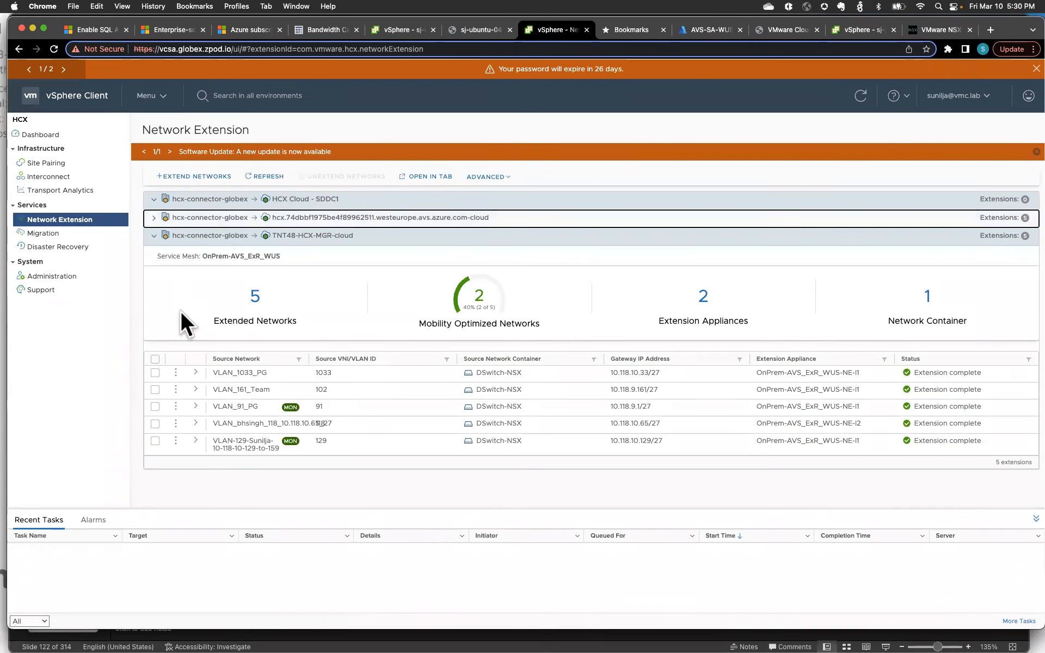
{"action": "left_click", "coordinate": [194, 177]}
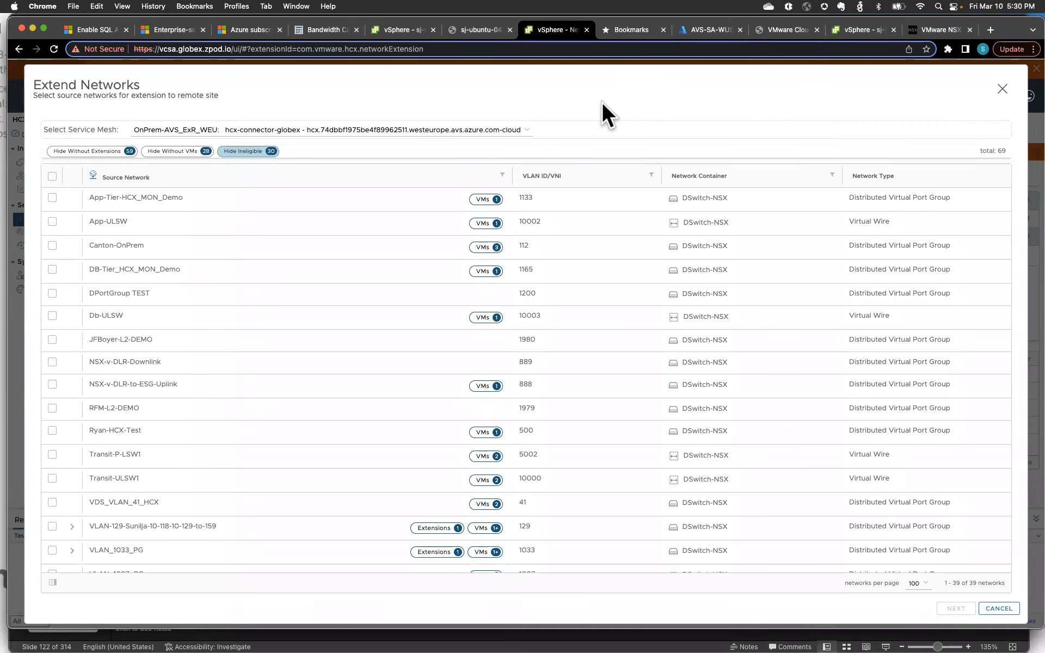
{"action": "left_click", "coordinate": [505, 129]}
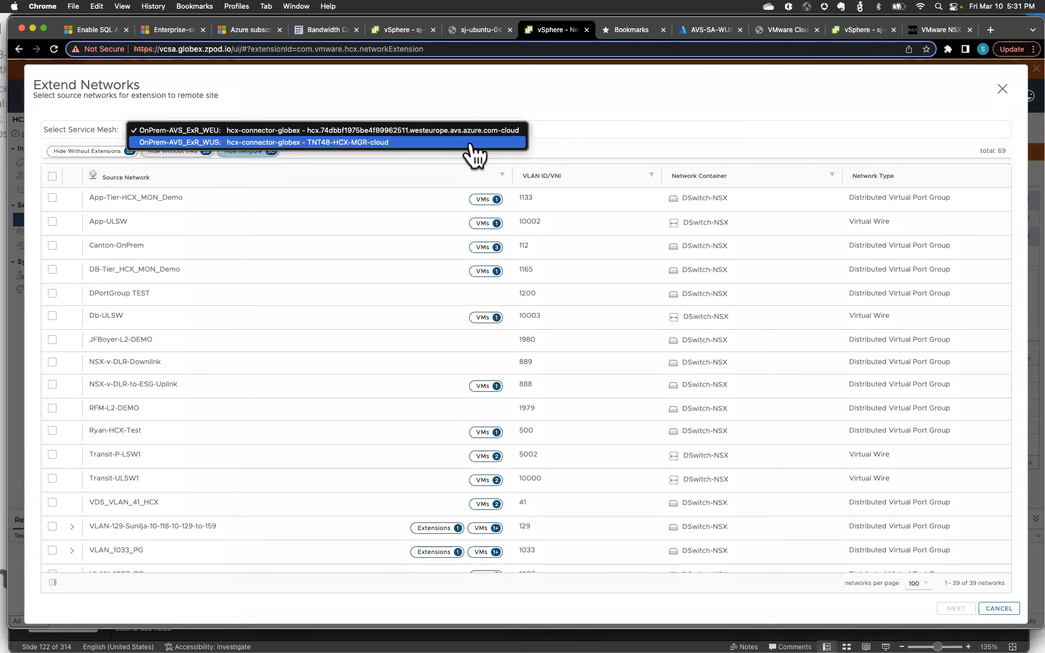
{"action": "left_click", "coordinate": [359, 143]}
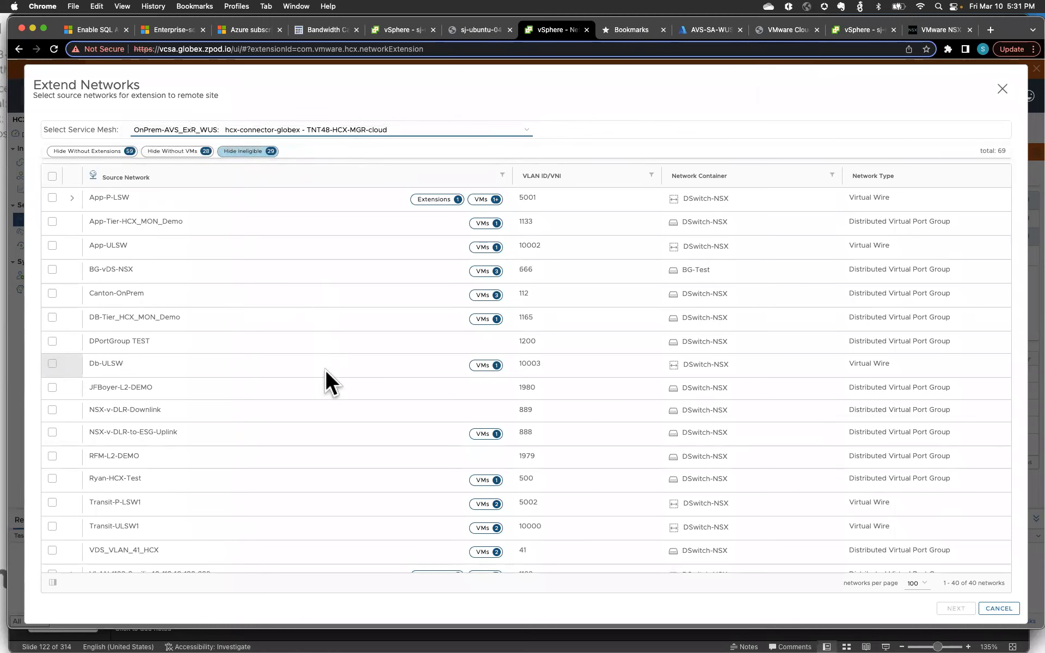
Choose the distributed port group with VLAN ID 1193 as the source network and proceed to its extension settings
{"action": "scroll", "coordinate": [325, 369], "scroll_direction": "down", "scroll_amount": 5}
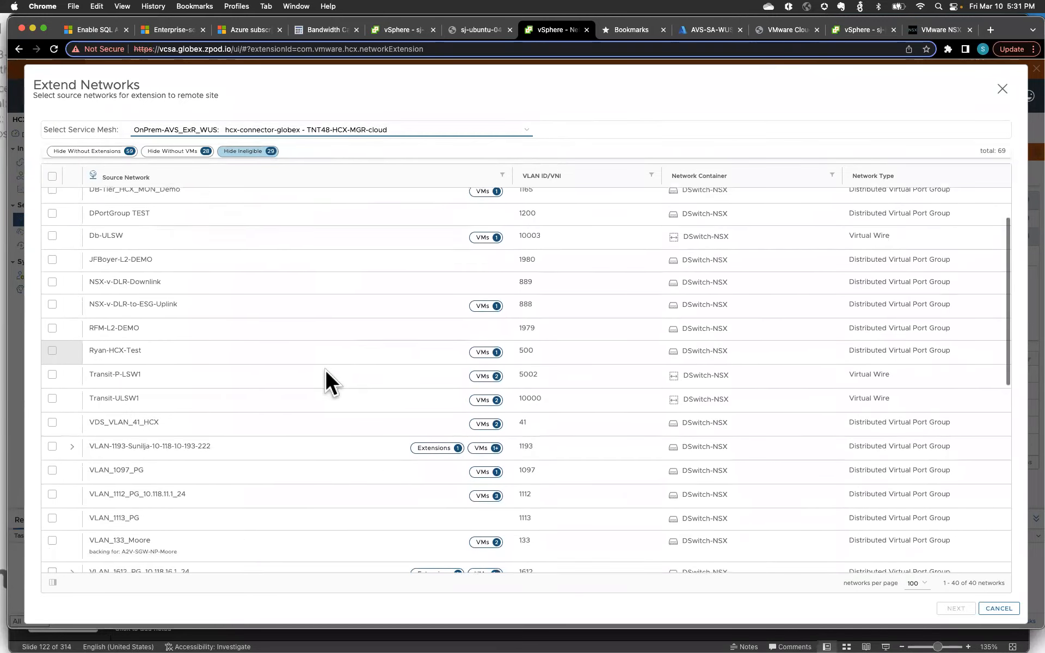
{"action": "scroll", "coordinate": [325, 369], "scroll_direction": "down", "scroll_amount": 2}
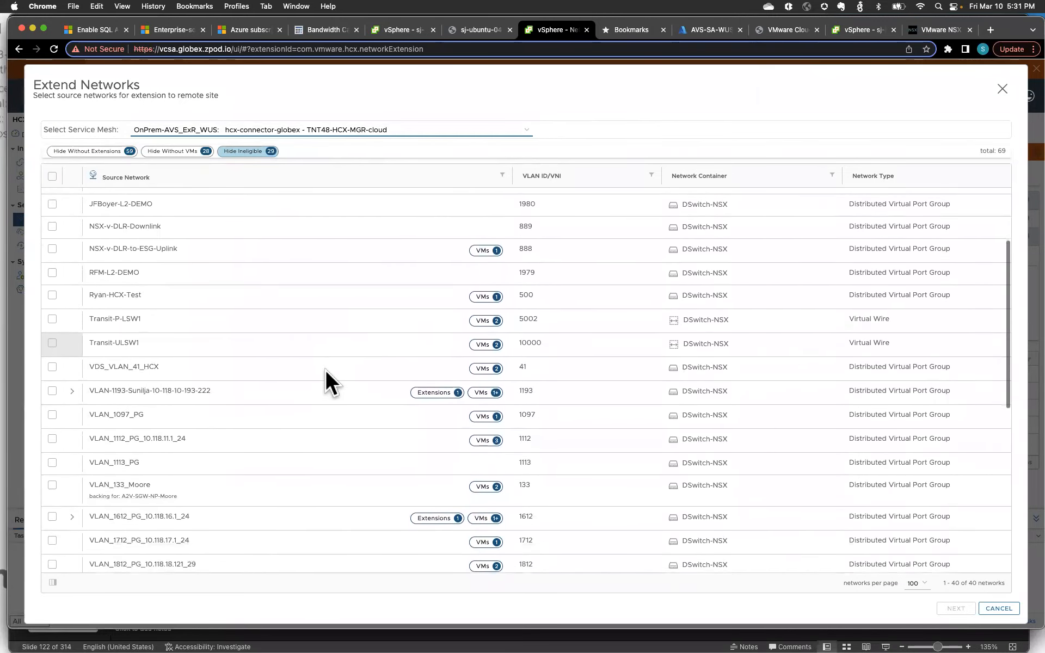
{"action": "left_click", "coordinate": [52, 389]}
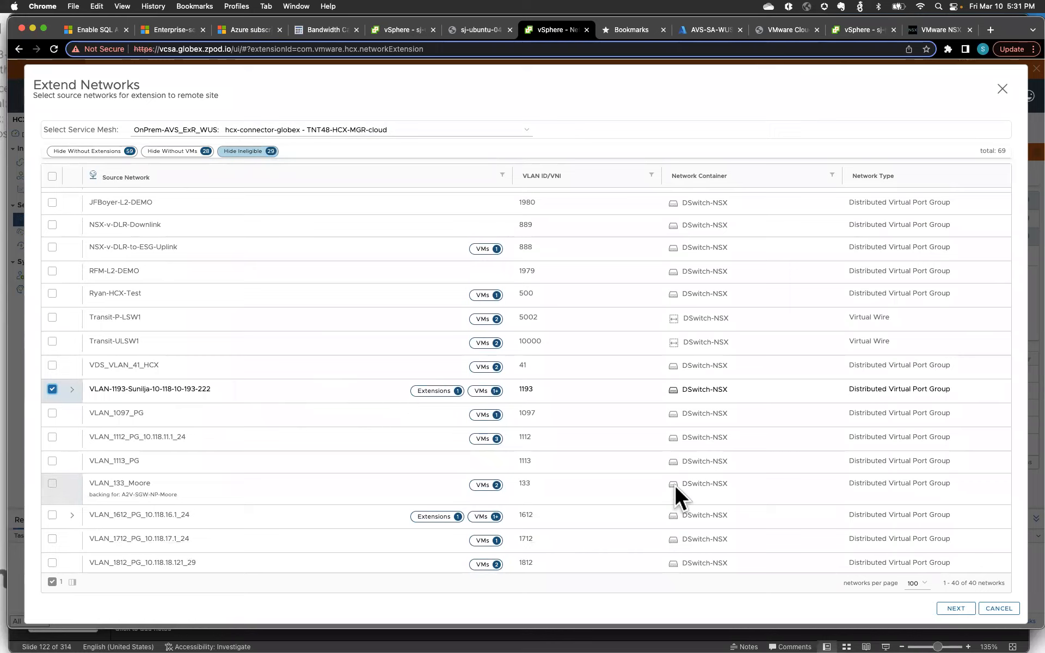
{"action": "left_click", "coordinate": [957, 610]}
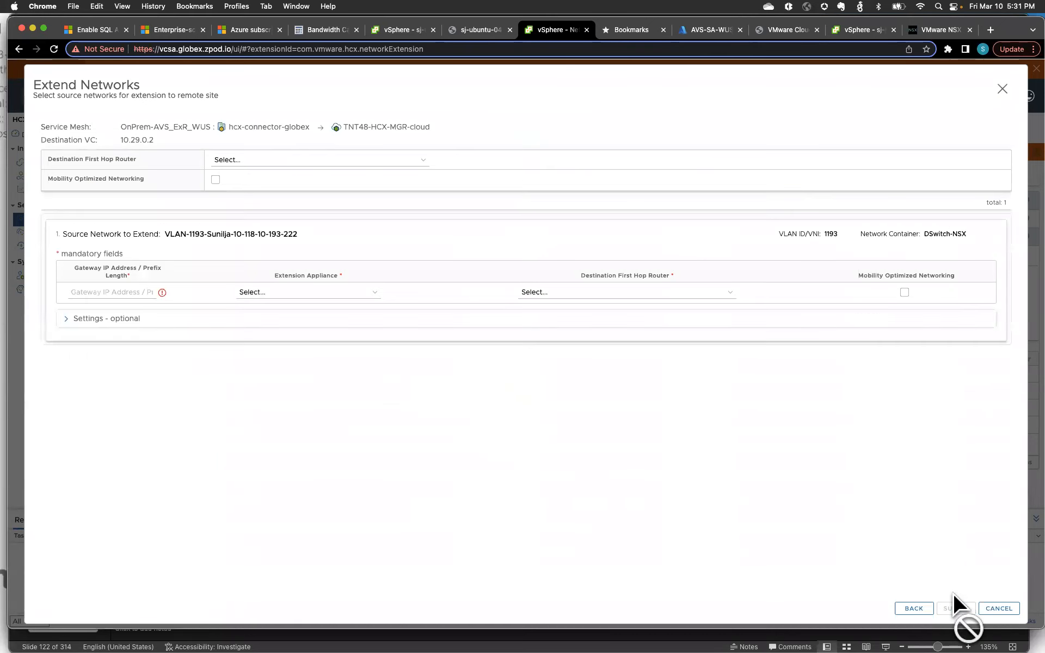
Set the destination first hop router to TNT48-T1 and the gateway IP address and prefix length to 10.118.10.193/27
{"action": "left_click", "coordinate": [339, 161]}
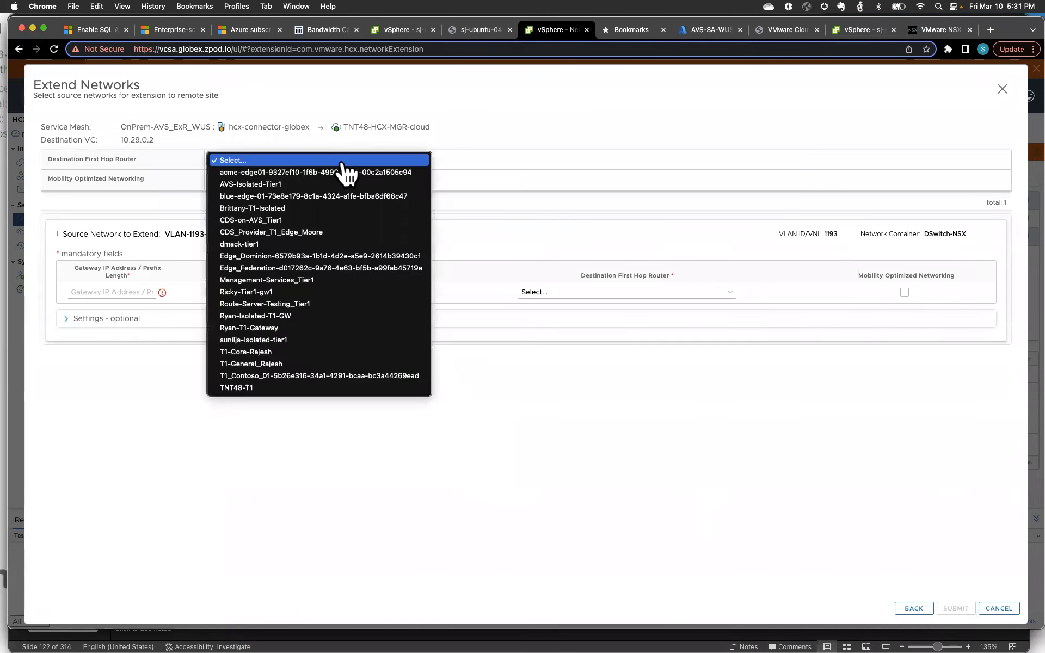
{"action": "left_click", "coordinate": [295, 389]}
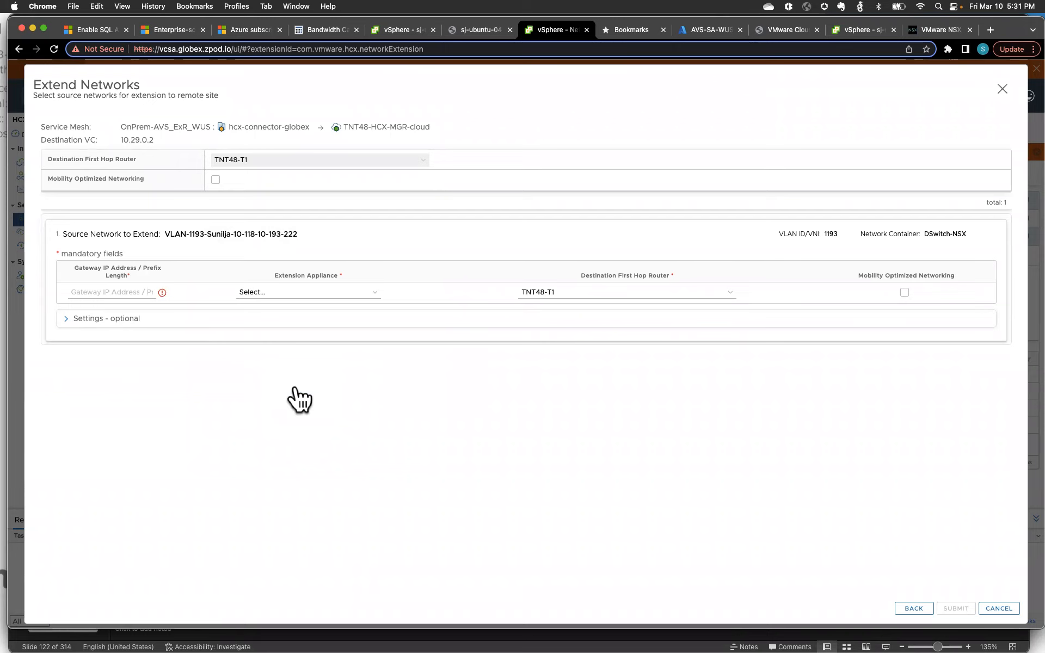
{"action": "left_click", "coordinate": [102, 293]}
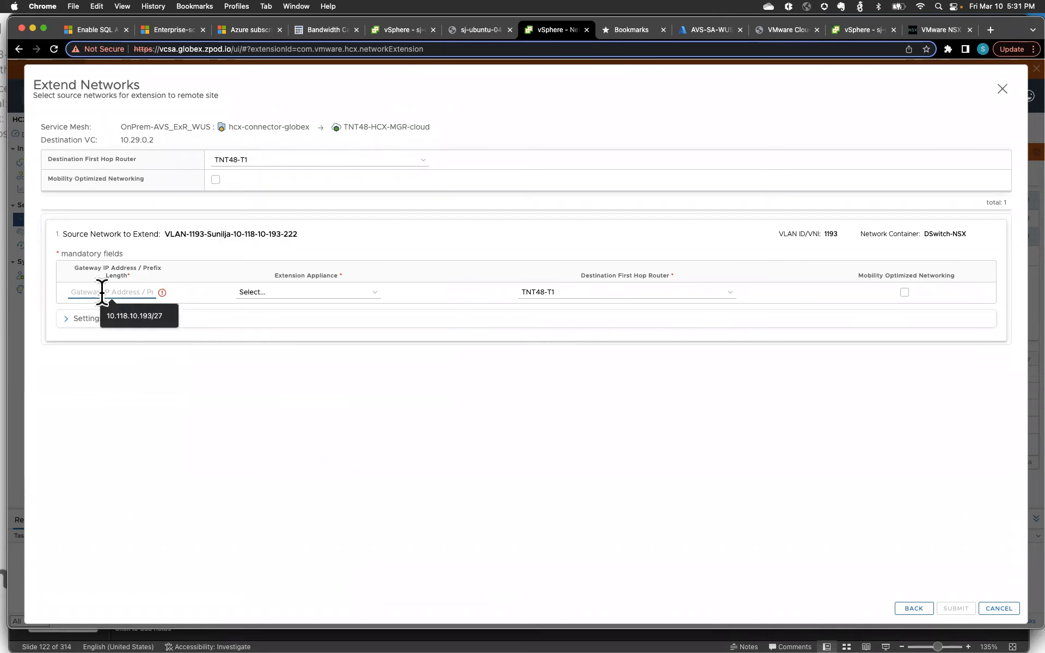
{"action": "left_click", "coordinate": [123, 314]}
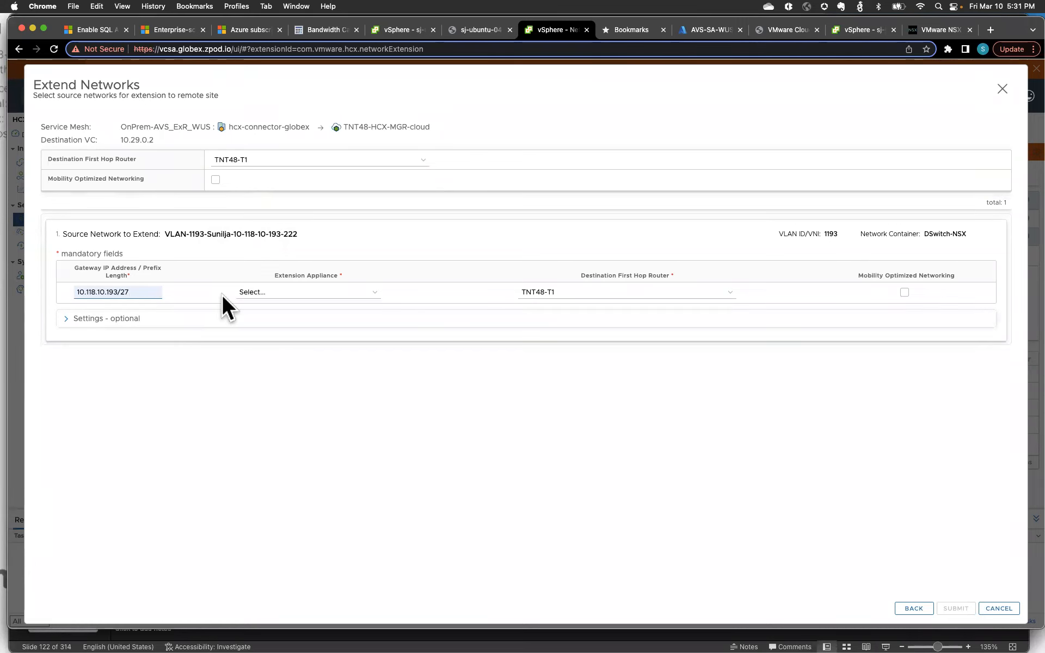
Assign the extension appliance OnPrem-AVS_ExR_WUS-NE-I2 to VLAN 1193 and submit the network extension
{"action": "left_click", "coordinate": [321, 294]}
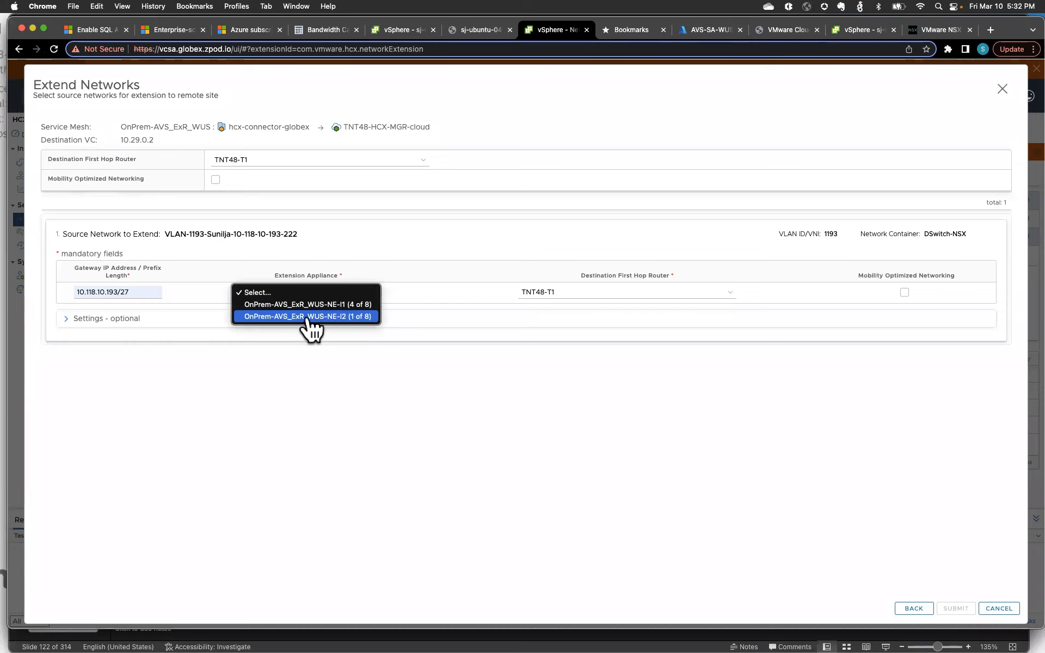
{"action": "left_click", "coordinate": [308, 317]}
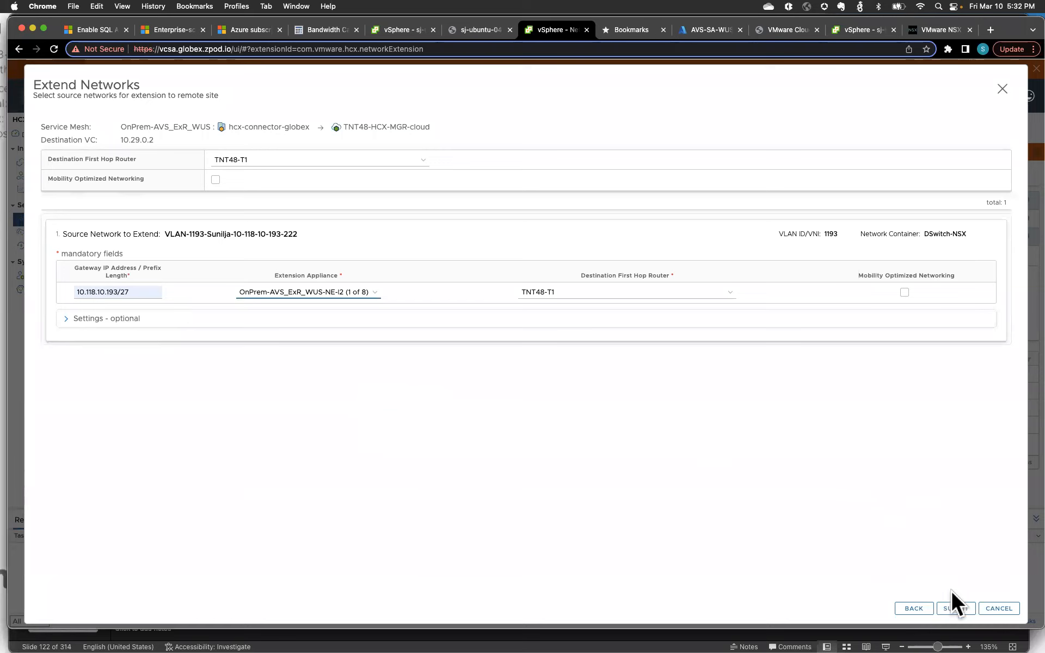
{"action": "left_click", "coordinate": [953, 608]}
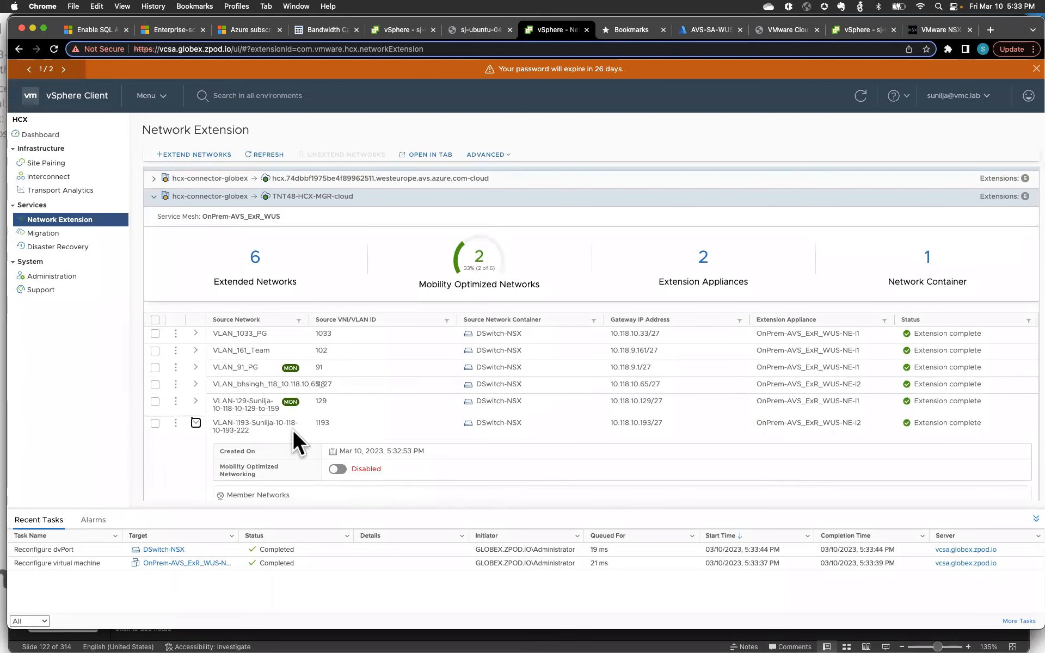
Examine the type and router details of both member networks of the extended VLAN 1193 network
{"action": "scroll", "coordinate": [292, 429], "scroll_direction": "down", "scroll_amount": 4}
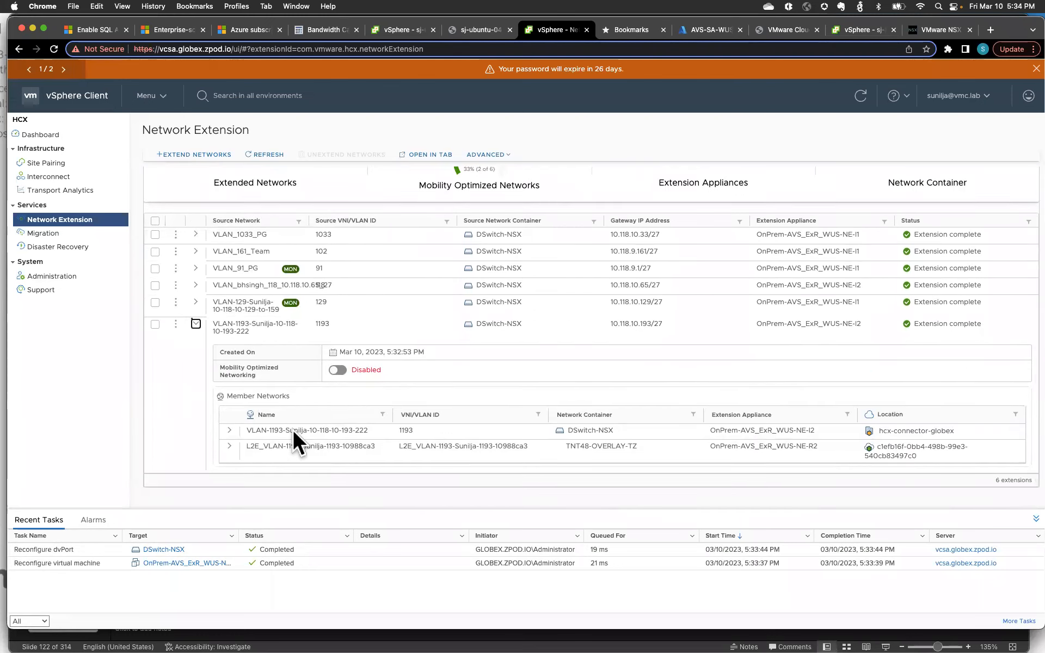
{"action": "left_click", "coordinate": [228, 429]}
{"action": "scroll", "coordinate": [309, 421], "scroll_direction": "down", "scroll_amount": 1}
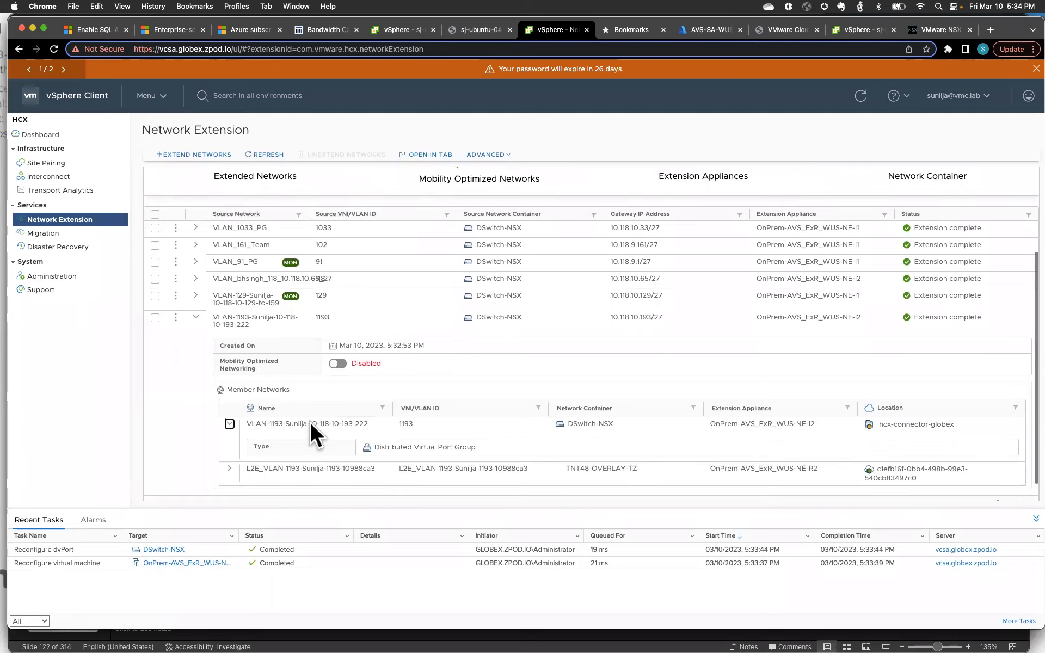
{"action": "left_click", "coordinate": [230, 447]}
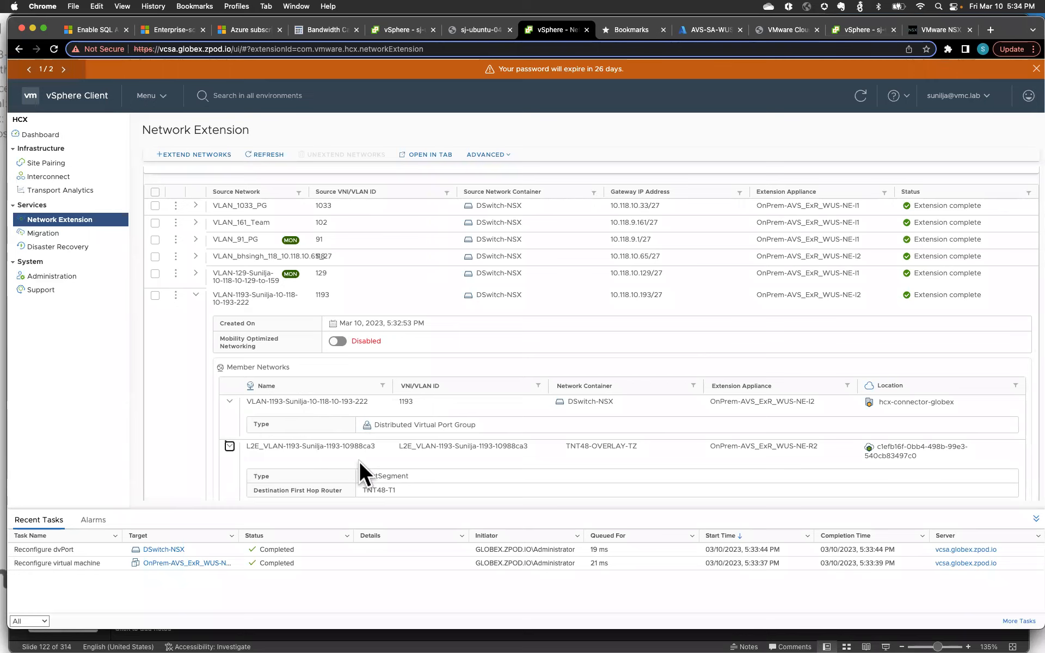
{"action": "scroll", "coordinate": [358, 460], "scroll_direction": "down", "scroll_amount": 1}
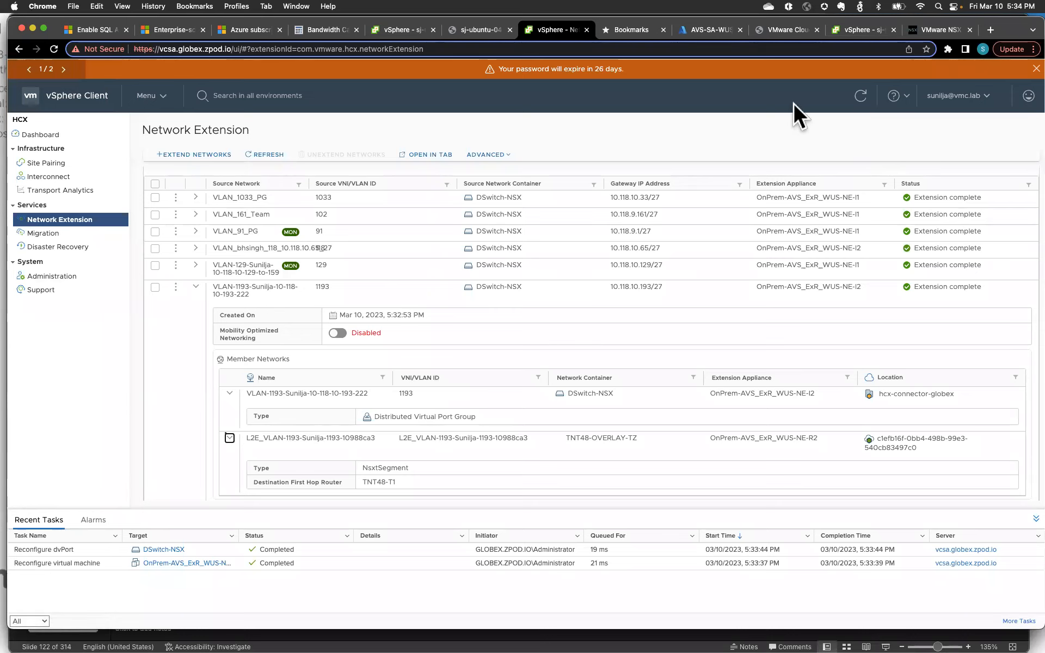
Switch to the Azure portal and open the workload networking segments of the AVS-SA-WUS-DEMO private cloud
{"action": "left_click_drag", "start_coordinate": [1015, 30], "coordinate": [1013, 52]}
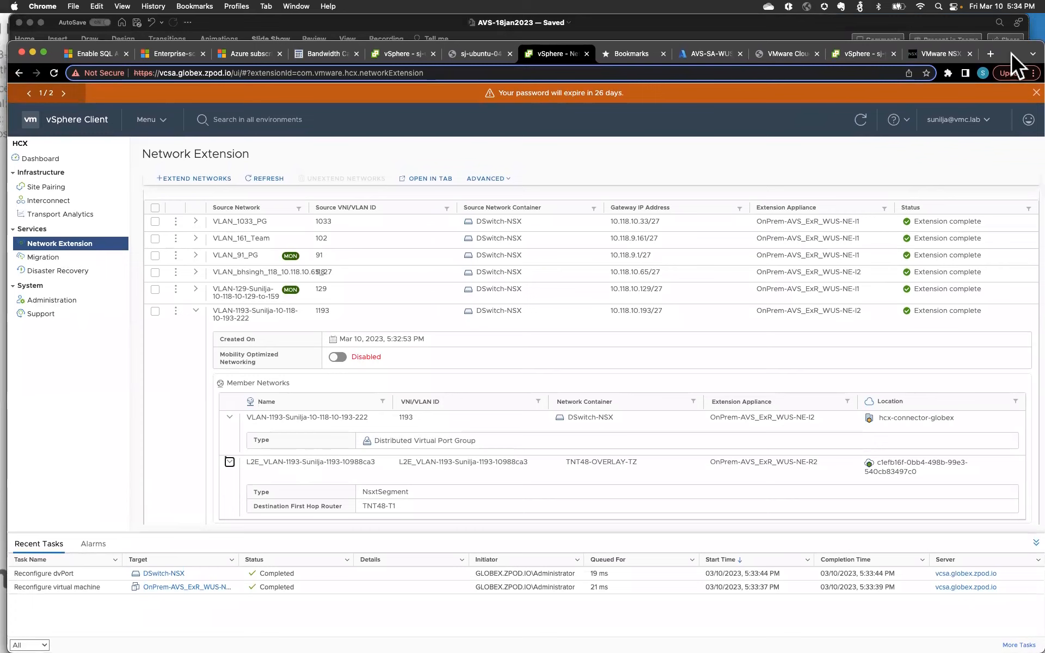
{"action": "left_click", "coordinate": [716, 59]}
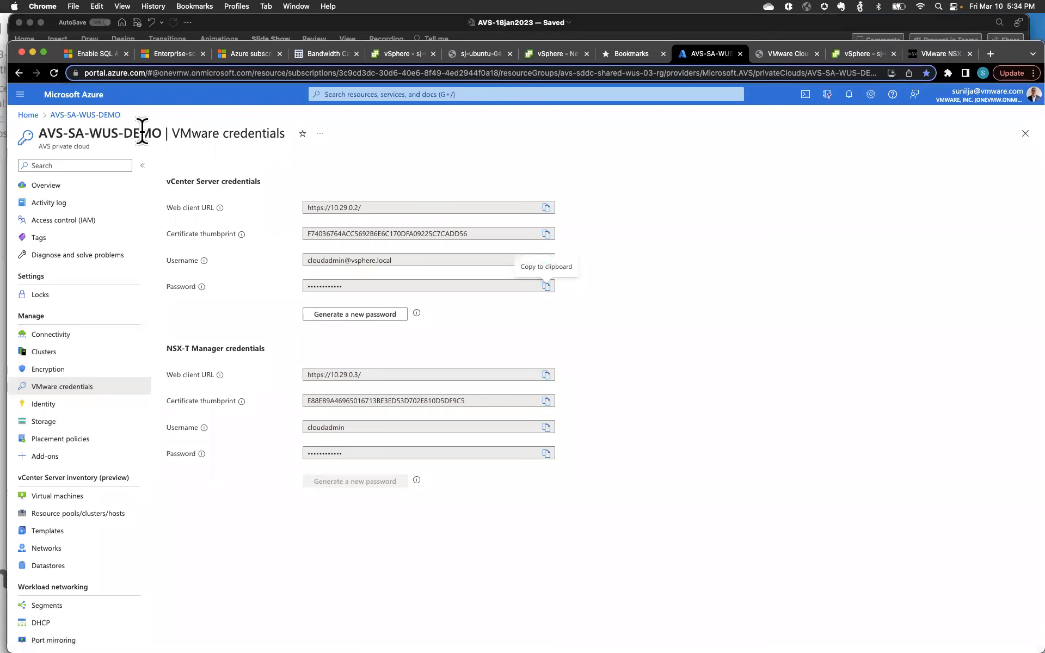
{"action": "left_click", "coordinate": [70, 187]}
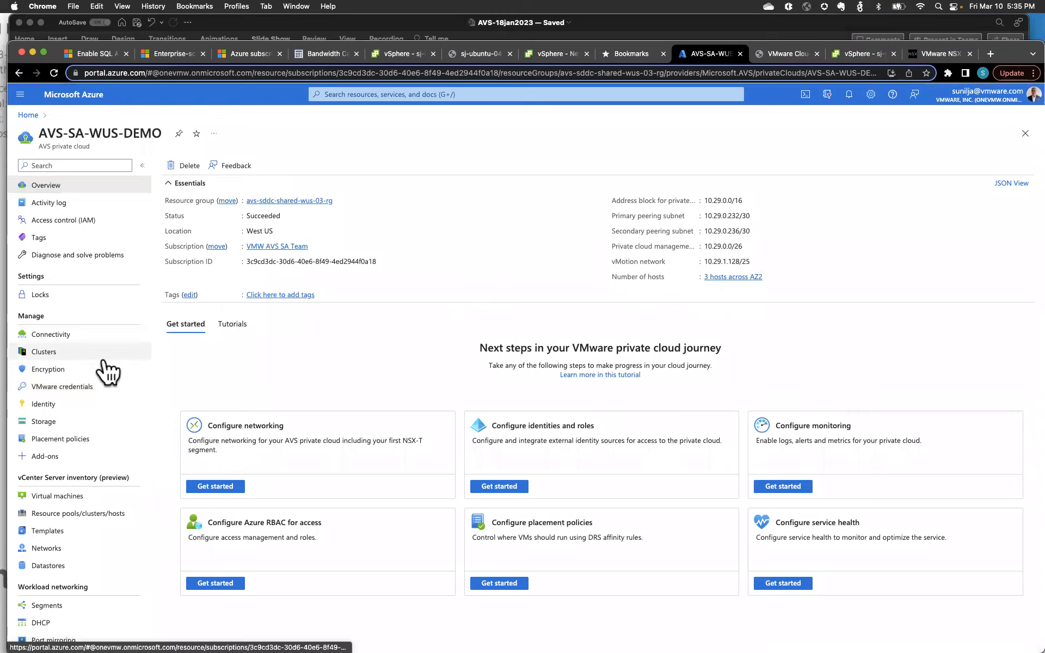
{"action": "left_click", "coordinate": [79, 604]}
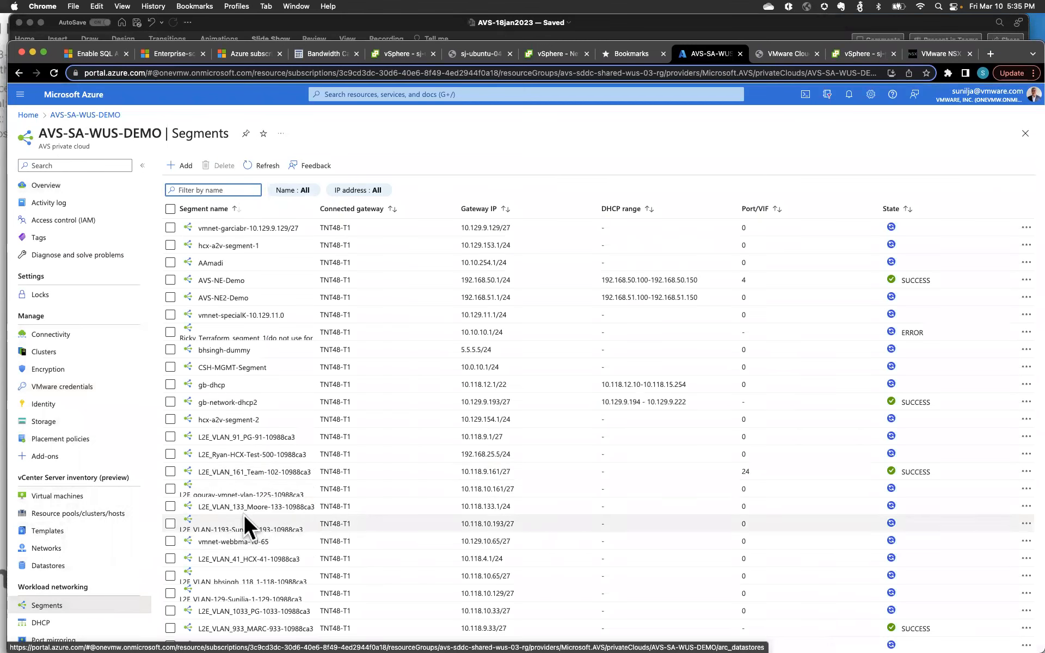
Widen the Segment name column to show full names and look through the segment list
{"action": "scroll", "coordinate": [382, 466], "scroll_direction": "down", "scroll_amount": 1}
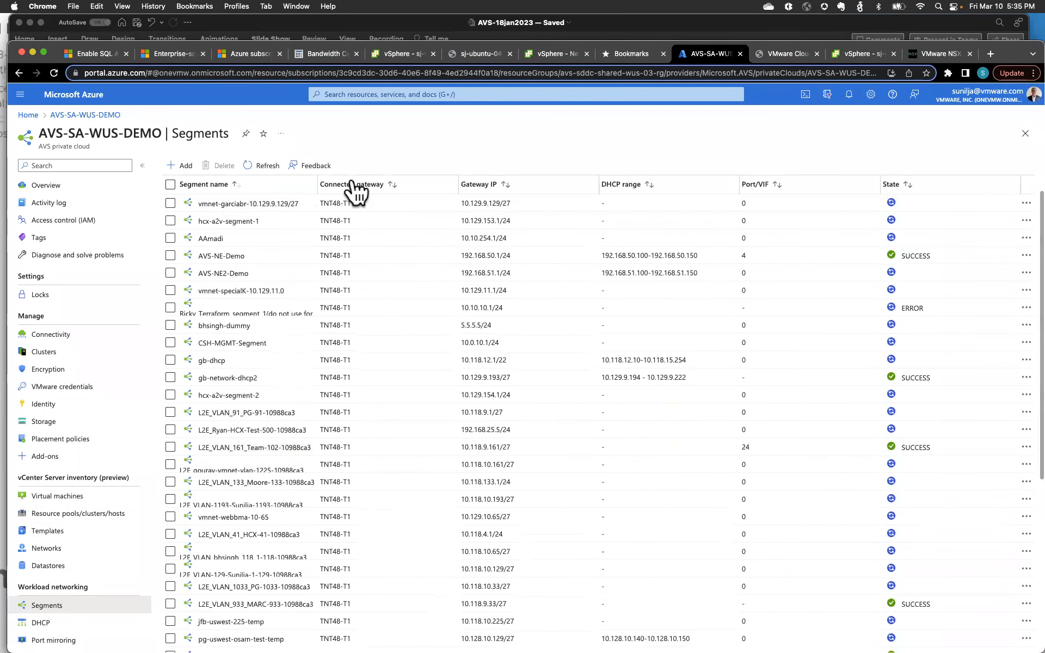
{"action": "left_click_drag", "start_coordinate": [317, 184], "coordinate": [421, 175]}
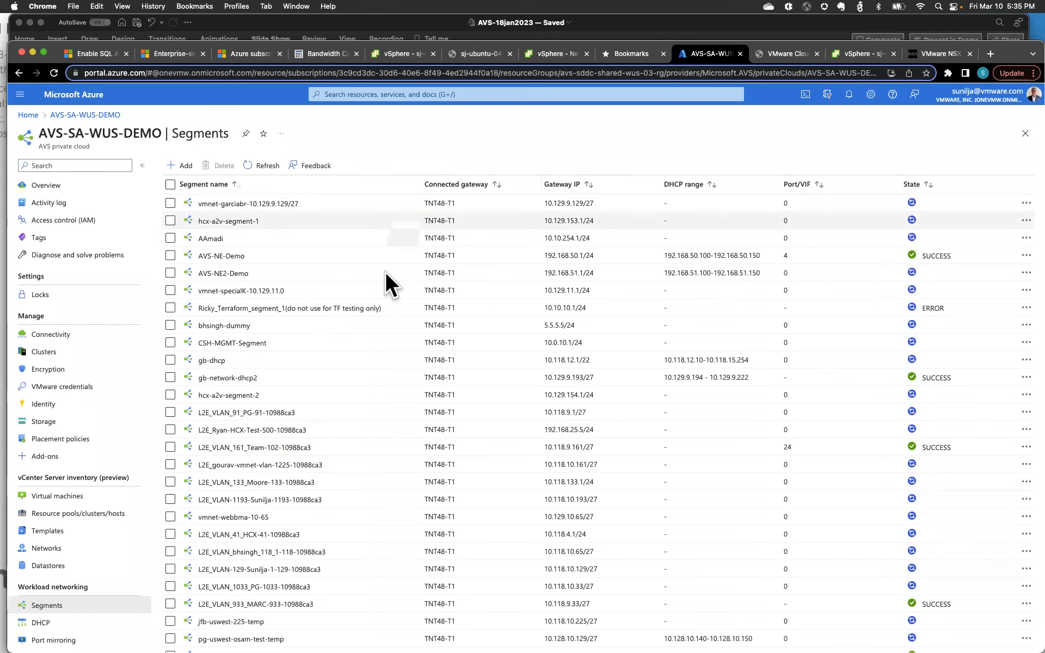
{"action": "scroll", "coordinate": [347, 467], "scroll_direction": "down", "scroll_amount": 3}
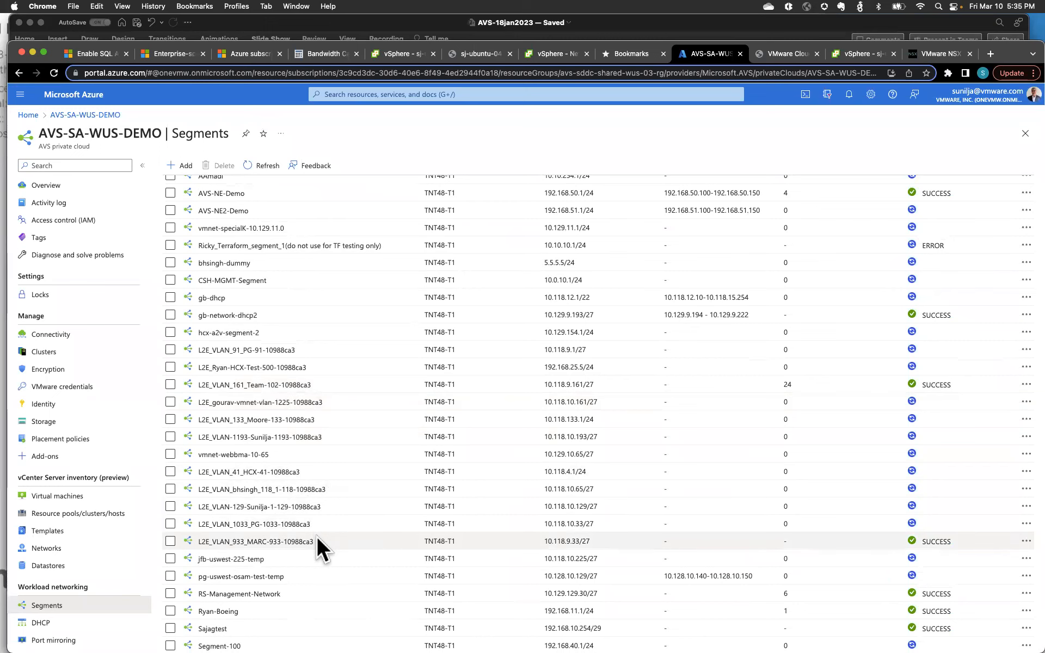
{"action": "scroll", "coordinate": [316, 536], "scroll_direction": "down", "scroll_amount": 1}
{"action": "scroll", "coordinate": [316, 536], "scroll_direction": "down", "scroll_amount": 10}
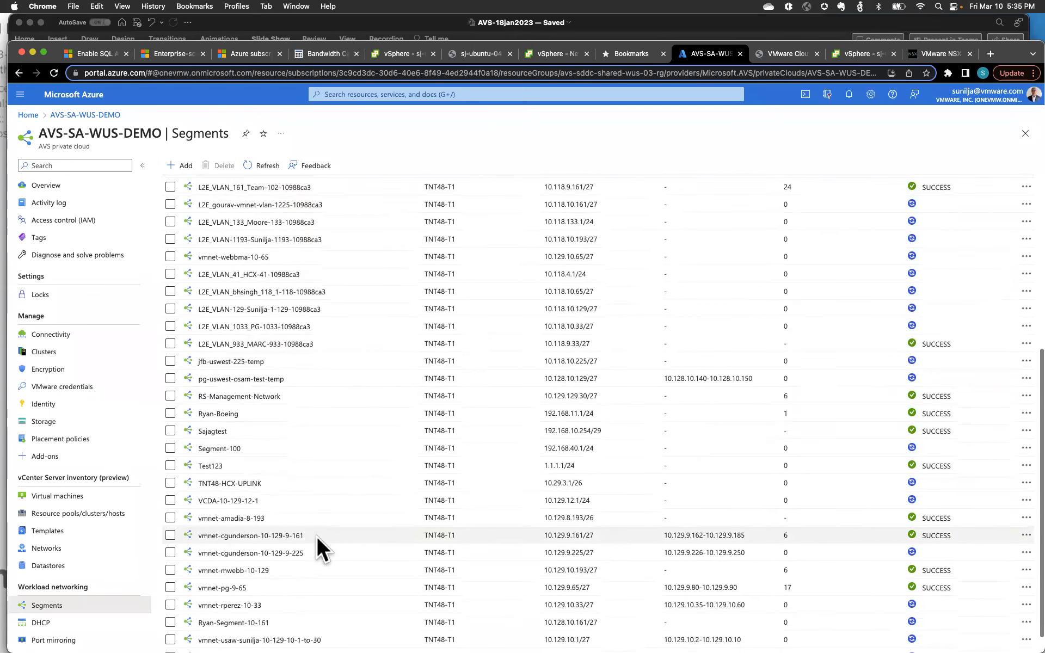
{"action": "scroll", "coordinate": [316, 536], "scroll_direction": "up", "scroll_amount": 10}
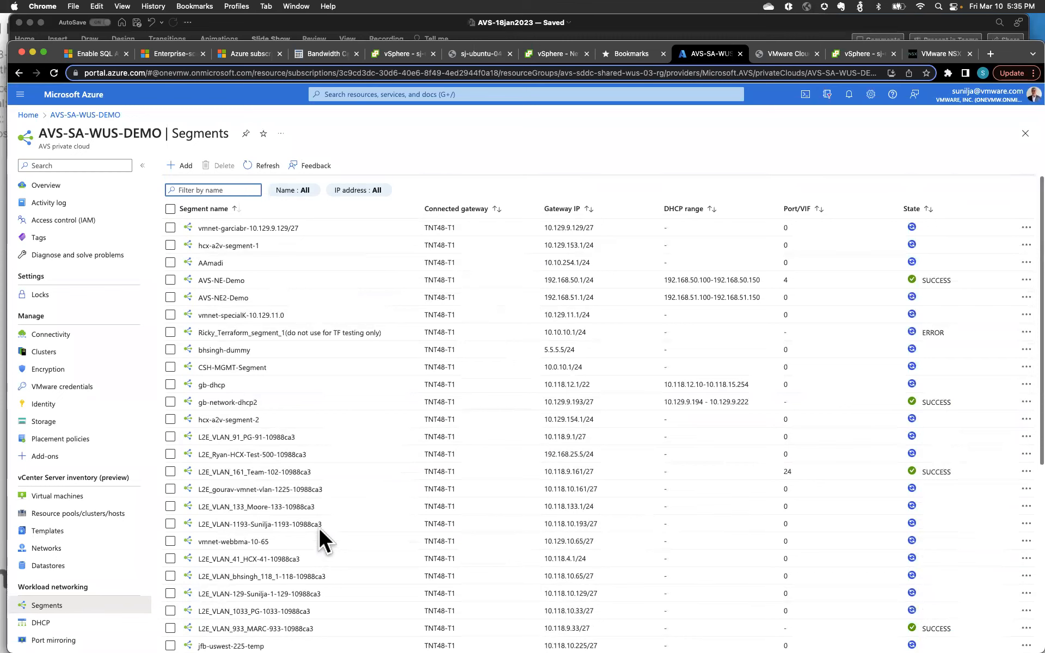
Reverse the segment name sort order and locate the L2E segment for VLAN 1193, selecting and then deselecting it
{"action": "left_click", "coordinate": [235, 210]}
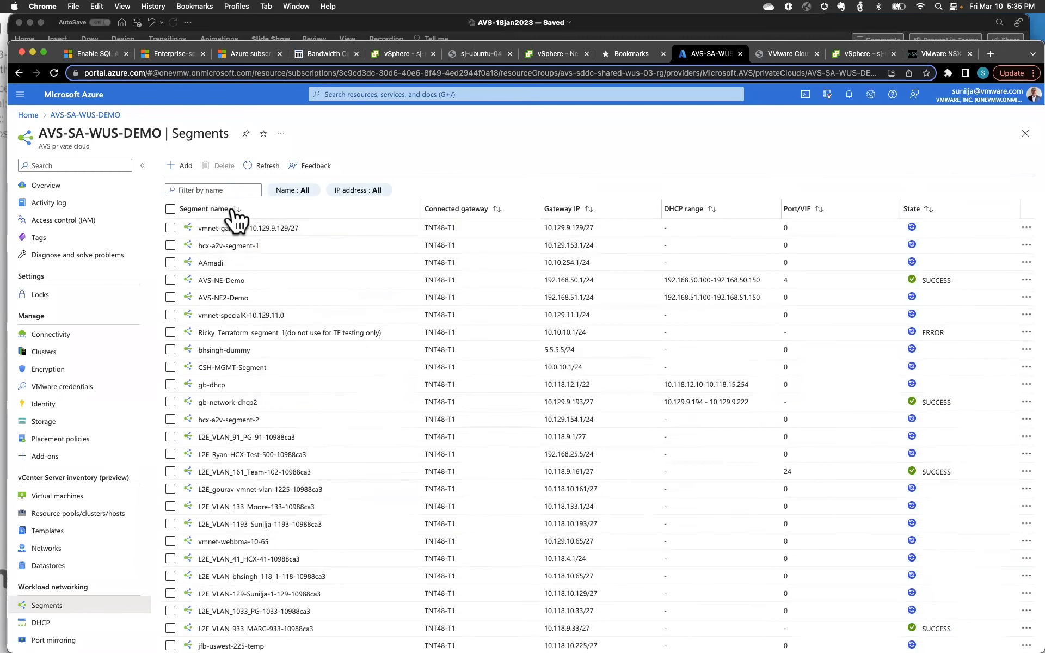
{"action": "scroll", "coordinate": [325, 335], "scroll_direction": "down", "scroll_amount": 5}
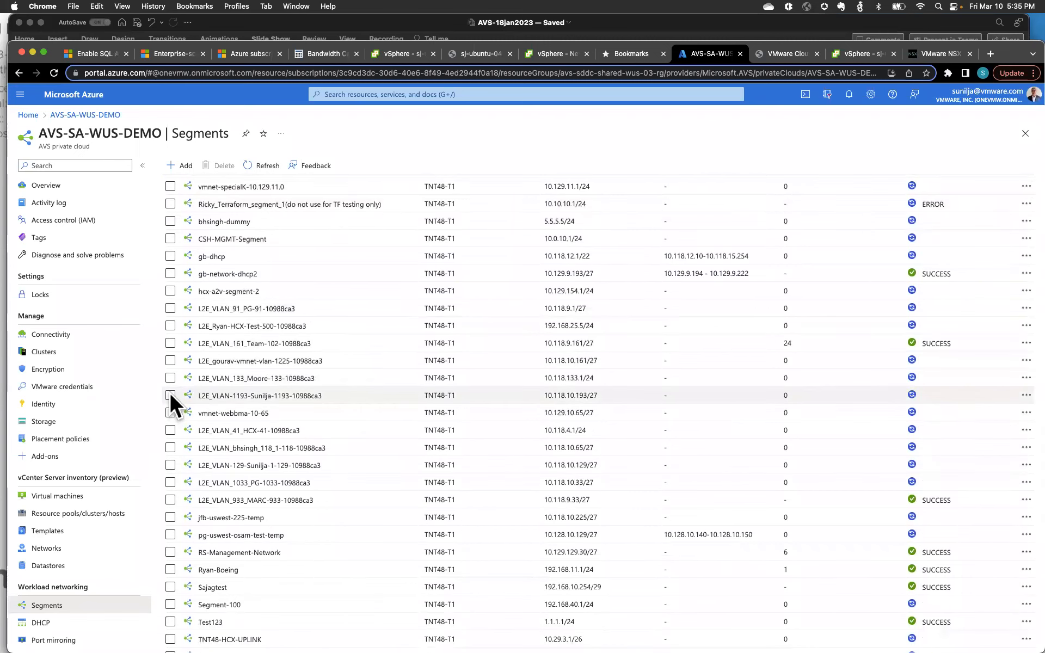
{"action": "left_click", "coordinate": [169, 392]}
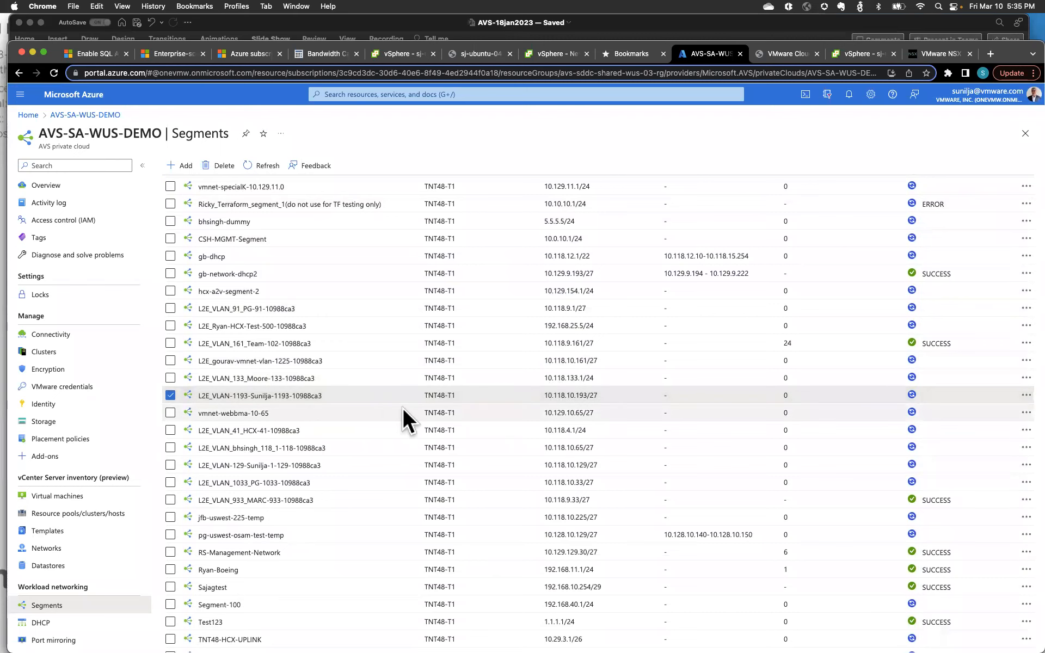
{"action": "left_click", "coordinate": [169, 395]}
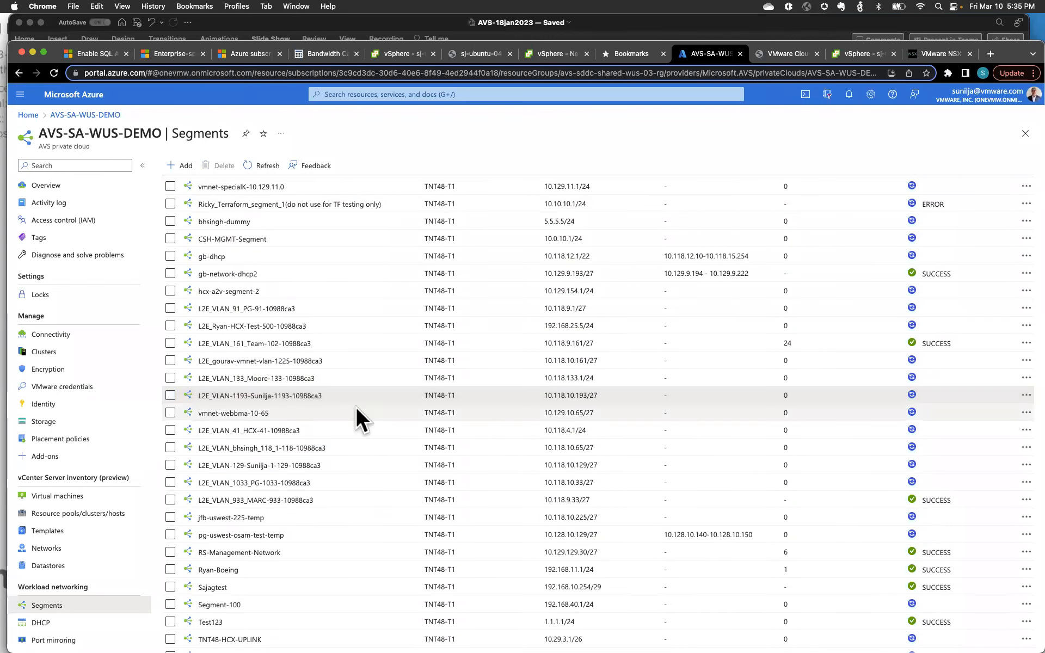
{"action": "scroll", "coordinate": [355, 406], "scroll_direction": "up", "scroll_amount": 5}
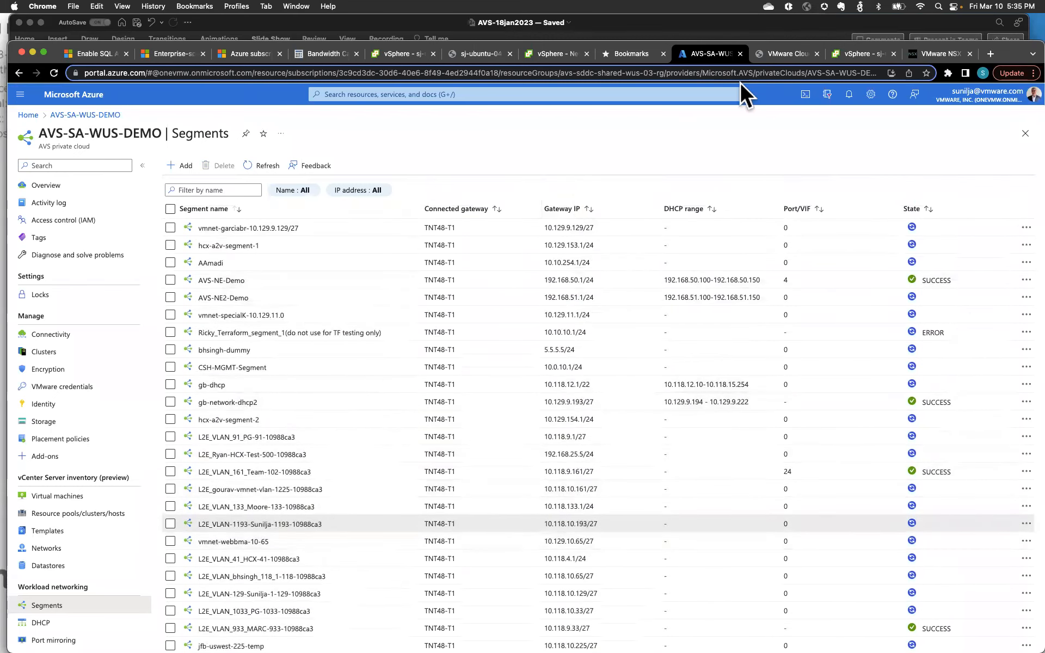